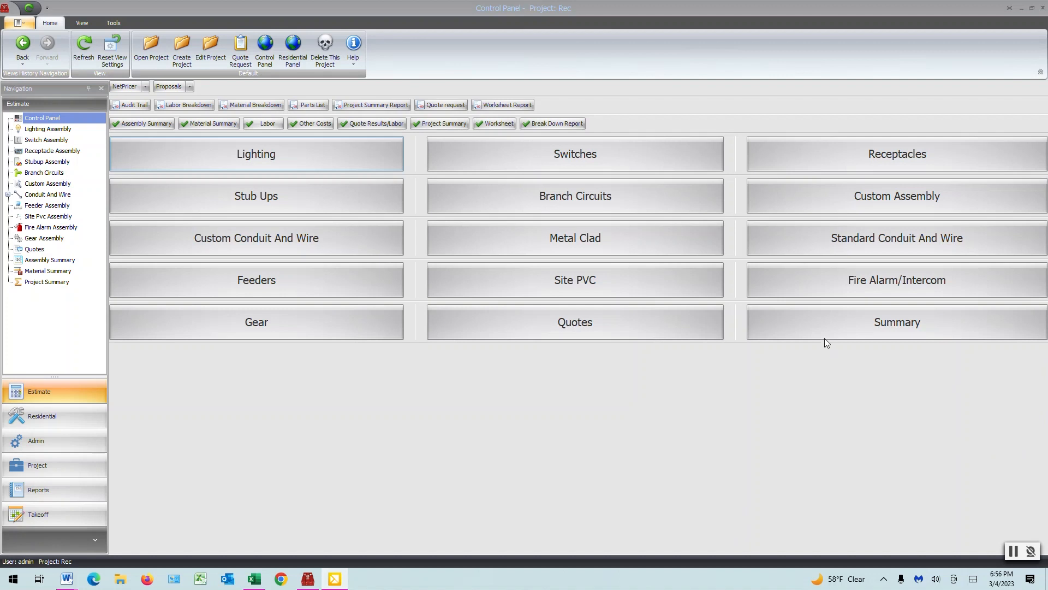
Step: Create a new custom assembly and enter two manual line items described as EXTRA LABOR and CONCRETE
click(882, 197)
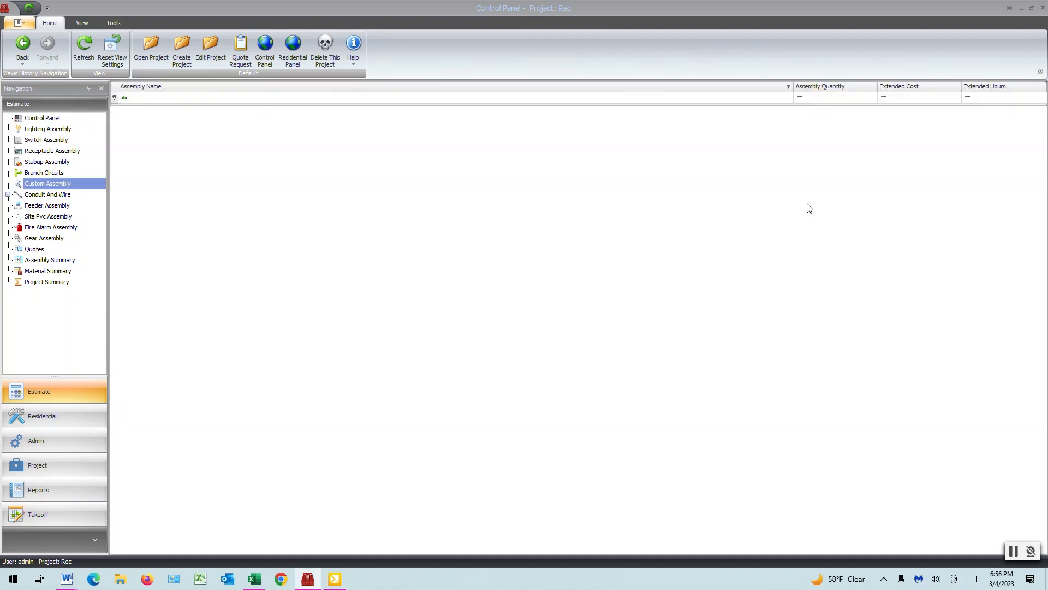
click(94, 48)
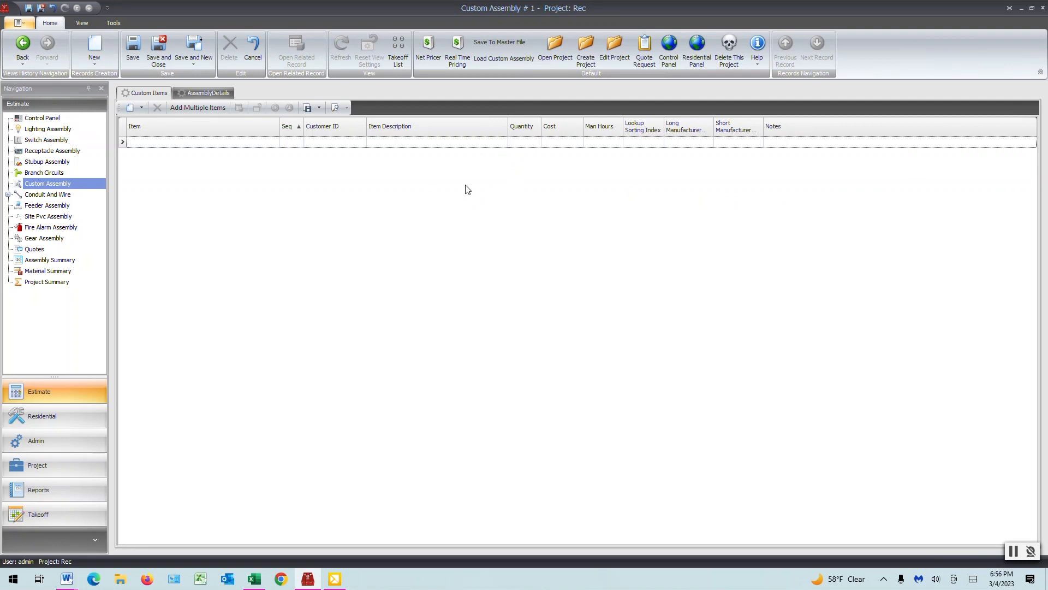
click(380, 144)
text(e)
click(388, 153)
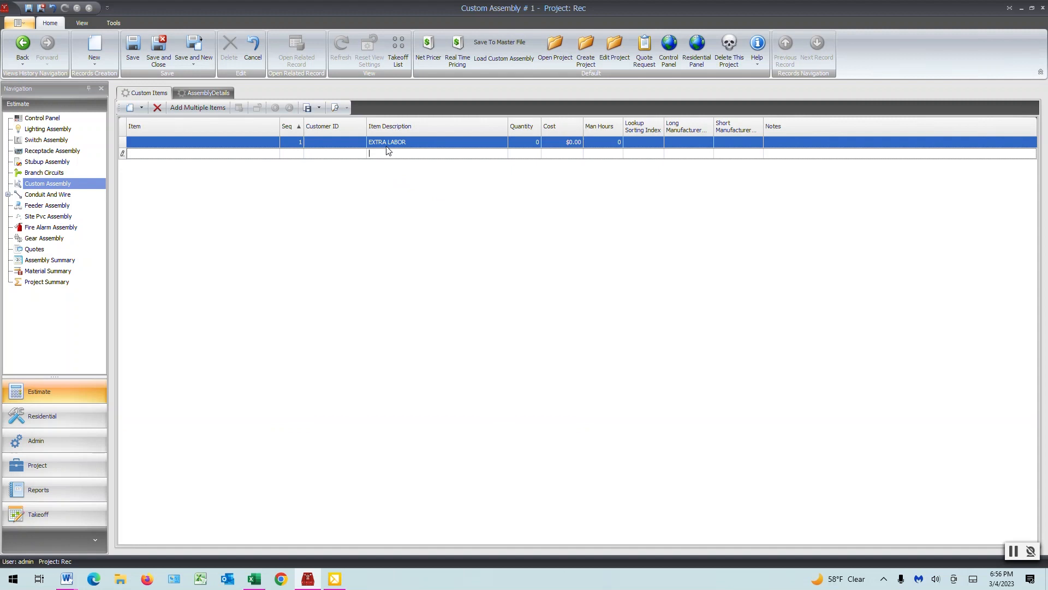
text(CONCRETE)
key(Return)
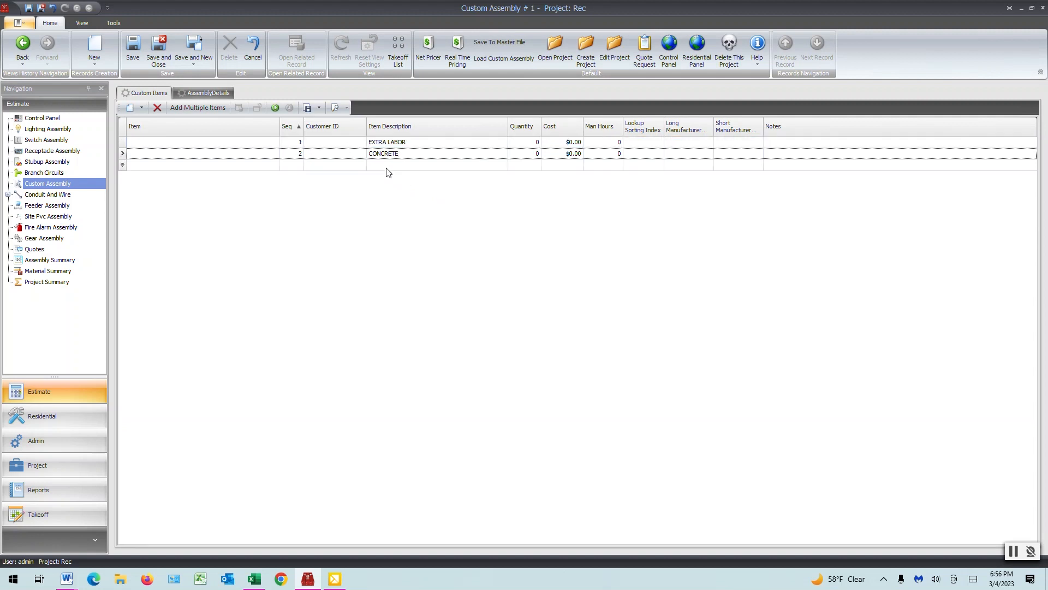
Step: Add the 1/2" EMT conduit, steel set-screw connector and coupling, and one-hole strap from the Raceways EMT Conduit and Fittings category
click(193, 109)
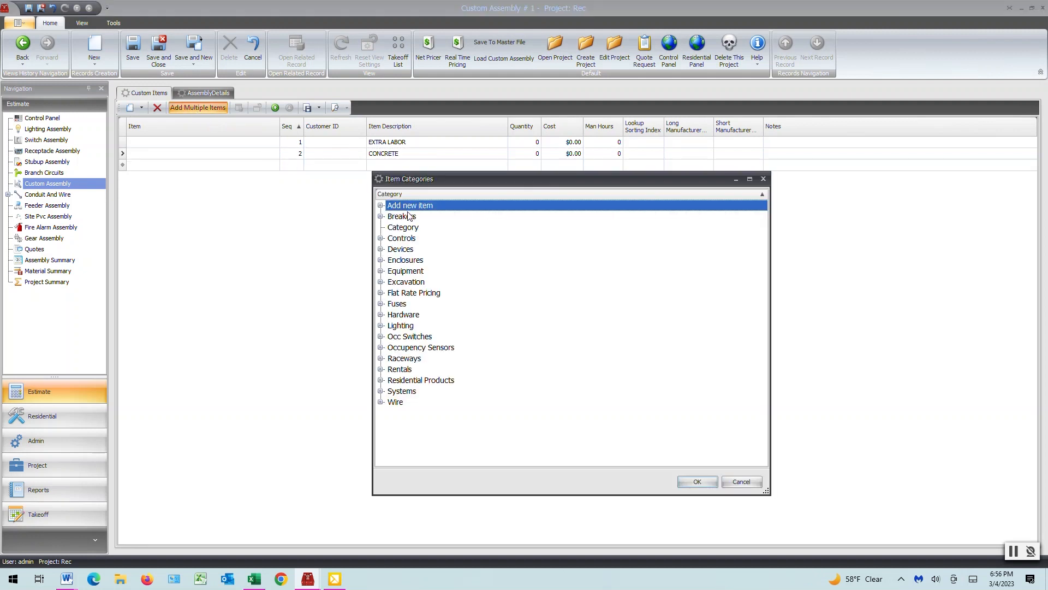
click(381, 359)
scroll(382, 364, down, 2)
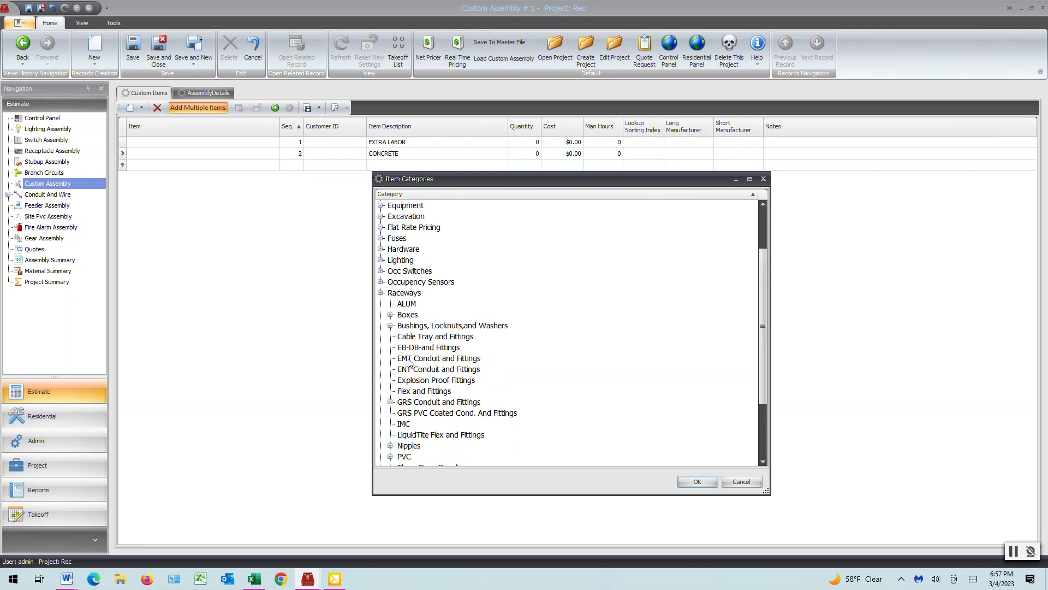
click(408, 360)
click(697, 482)
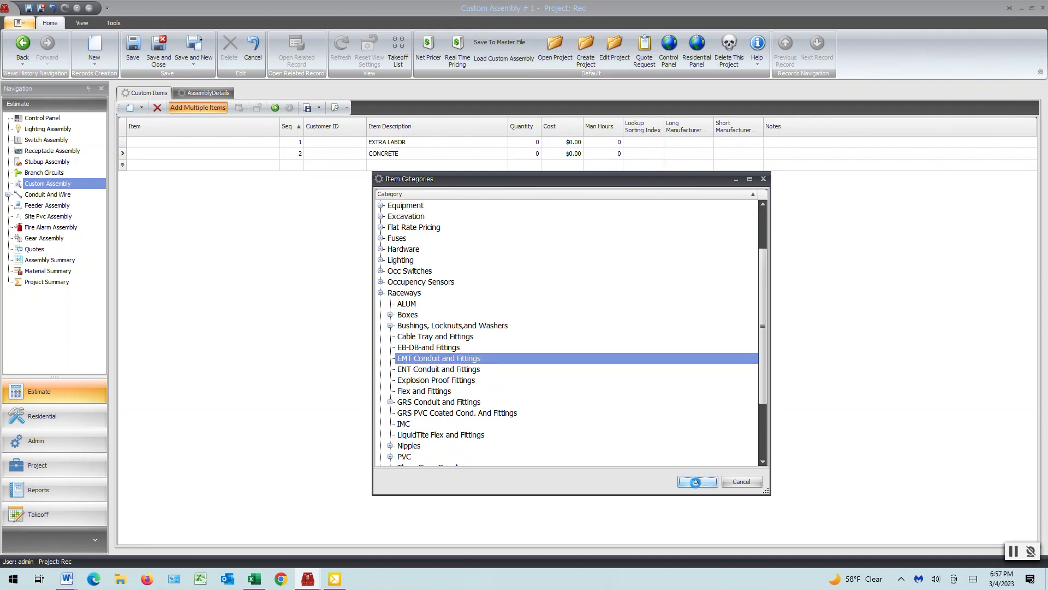
click(232, 174)
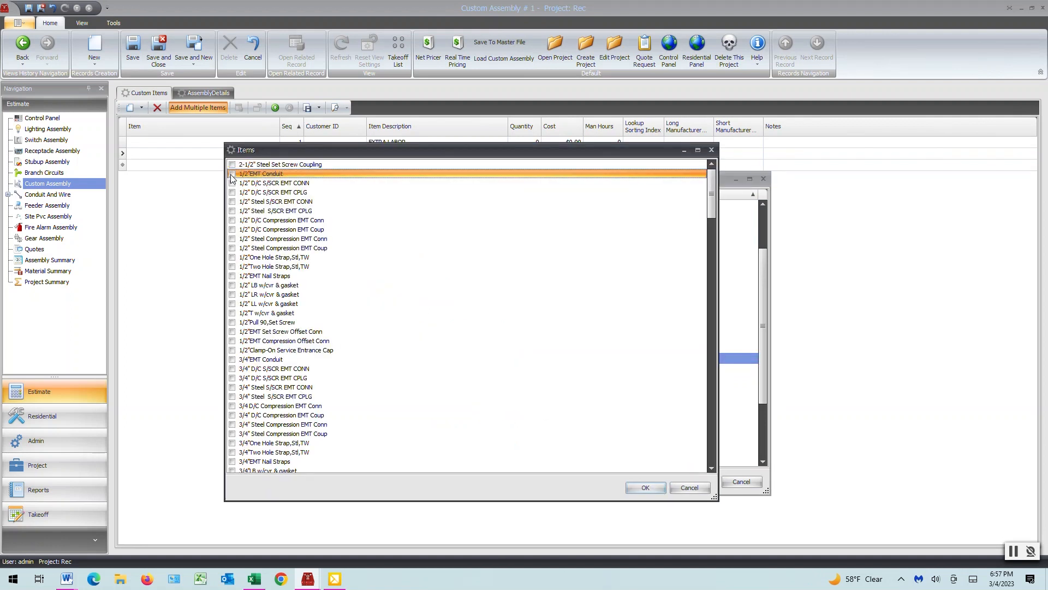
click(231, 202)
click(232, 211)
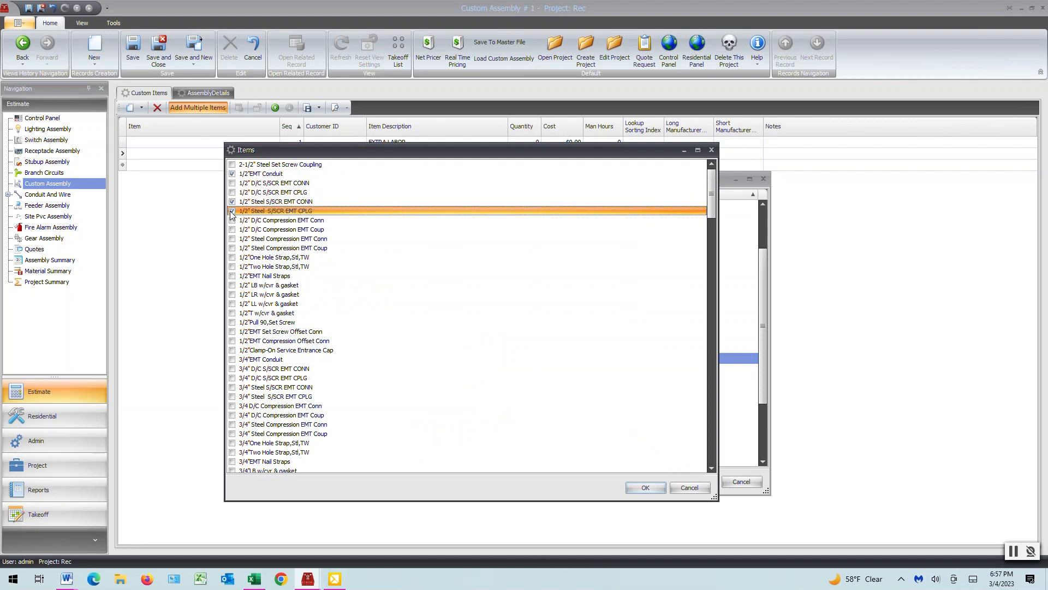
click(232, 258)
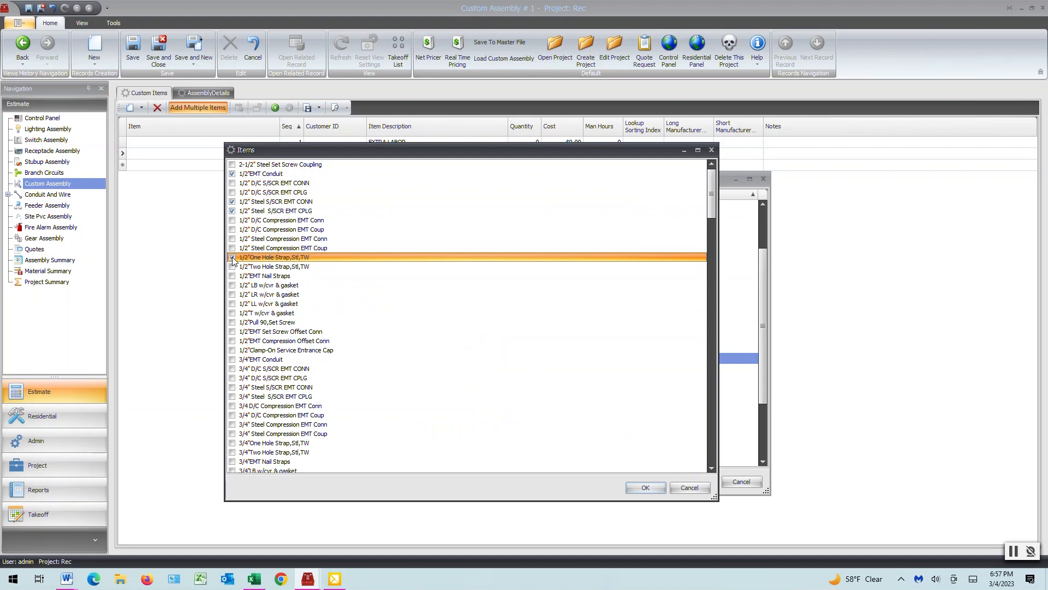
click(644, 487)
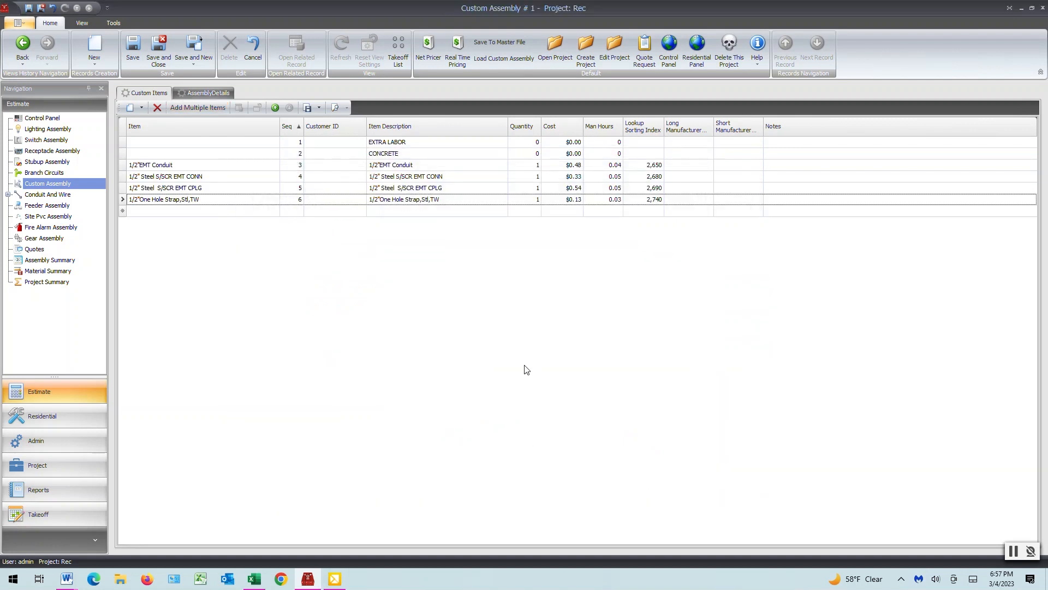
Step: Add the 12, 10 and 8 THHN STR CU BLK 500SR wires from the Wire category's THHN group to the assembly
click(192, 109)
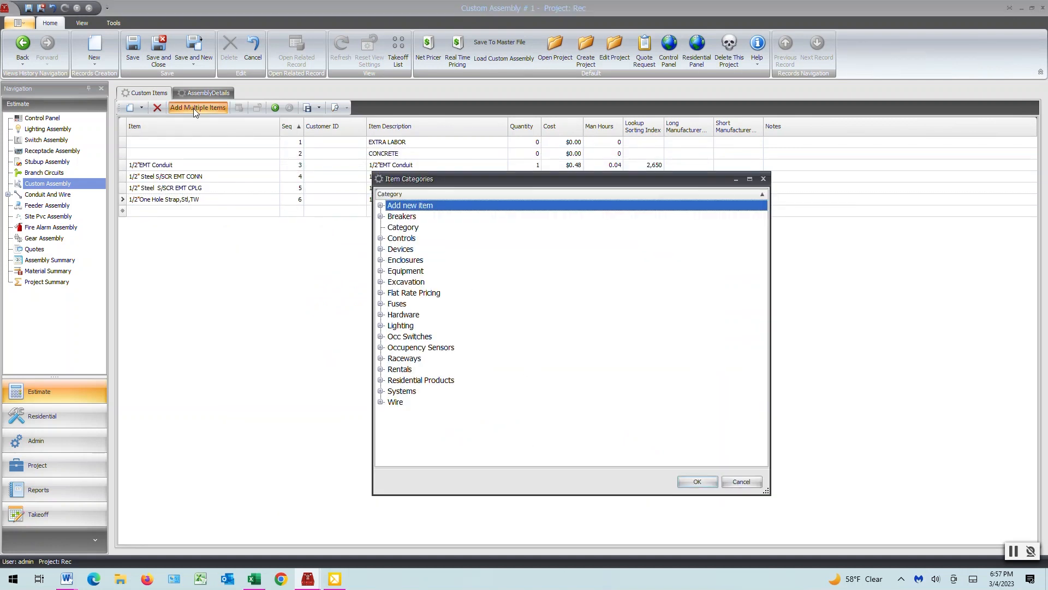
click(381, 402)
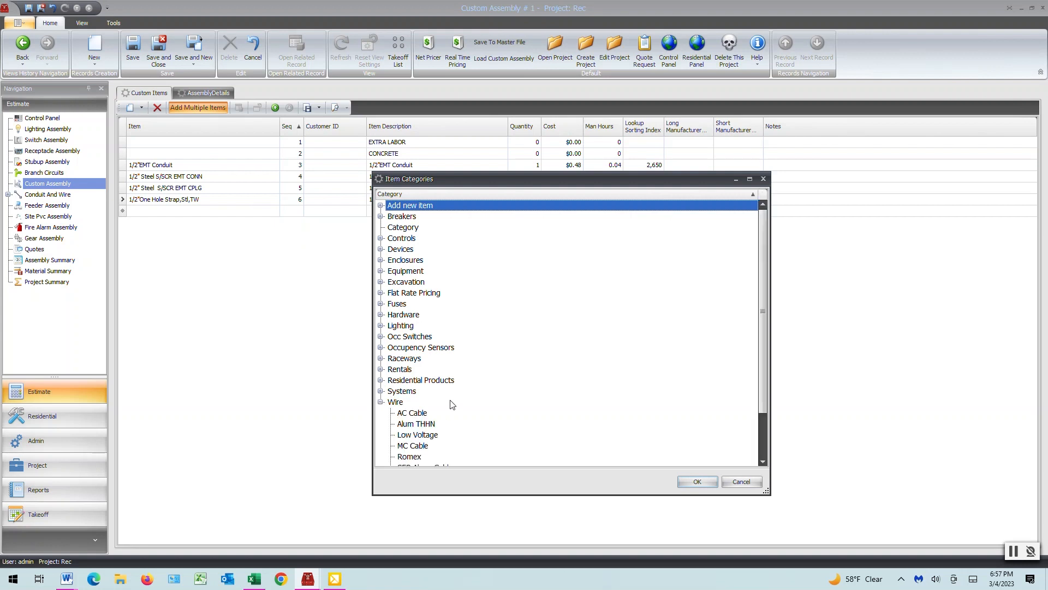
scroll(452, 403, down, 2)
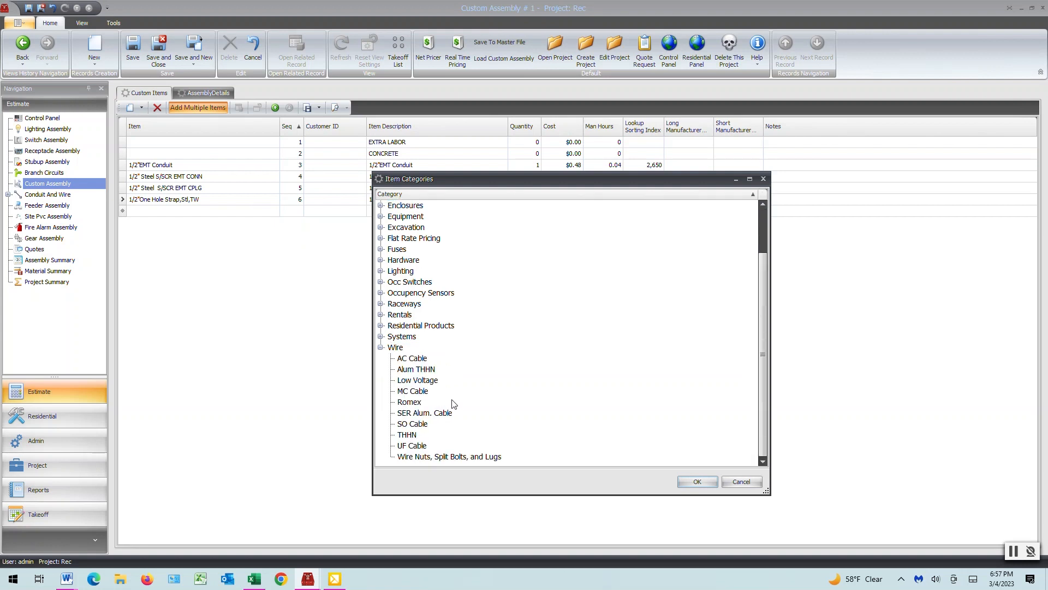
click(408, 435)
click(710, 482)
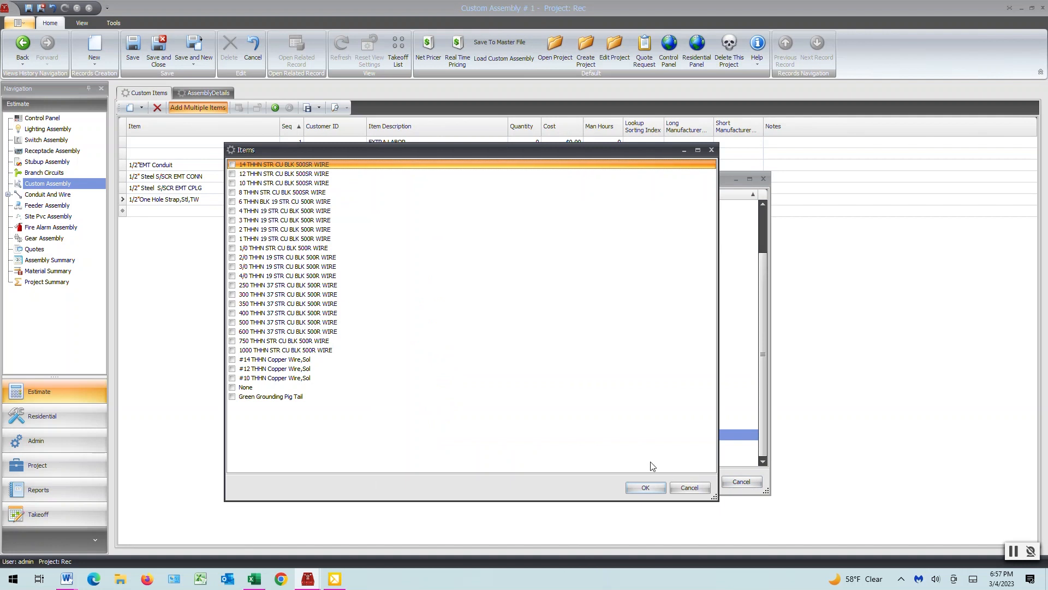
click(232, 173)
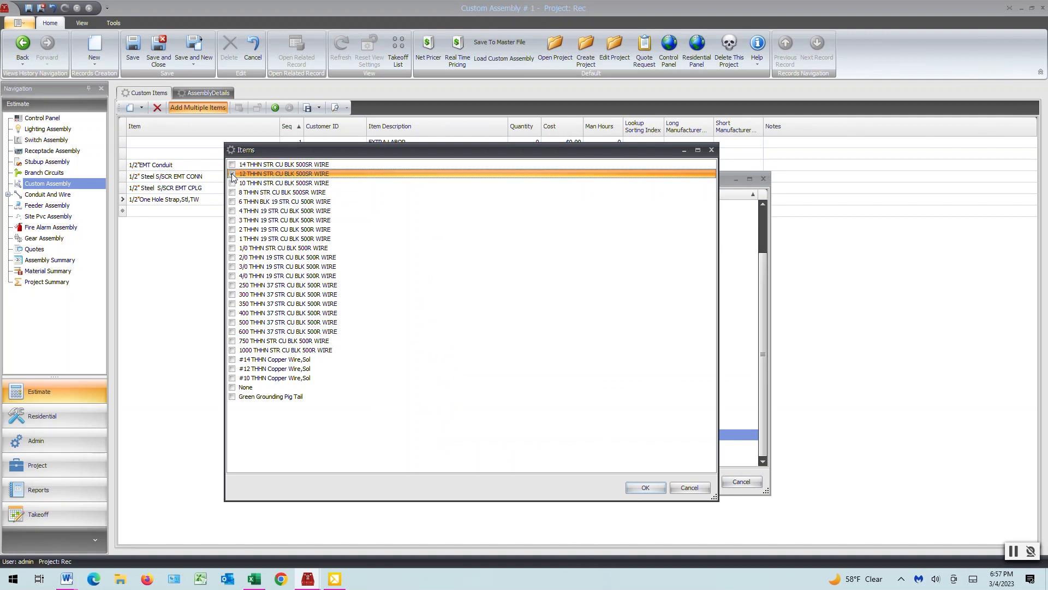
click(232, 184)
click(233, 193)
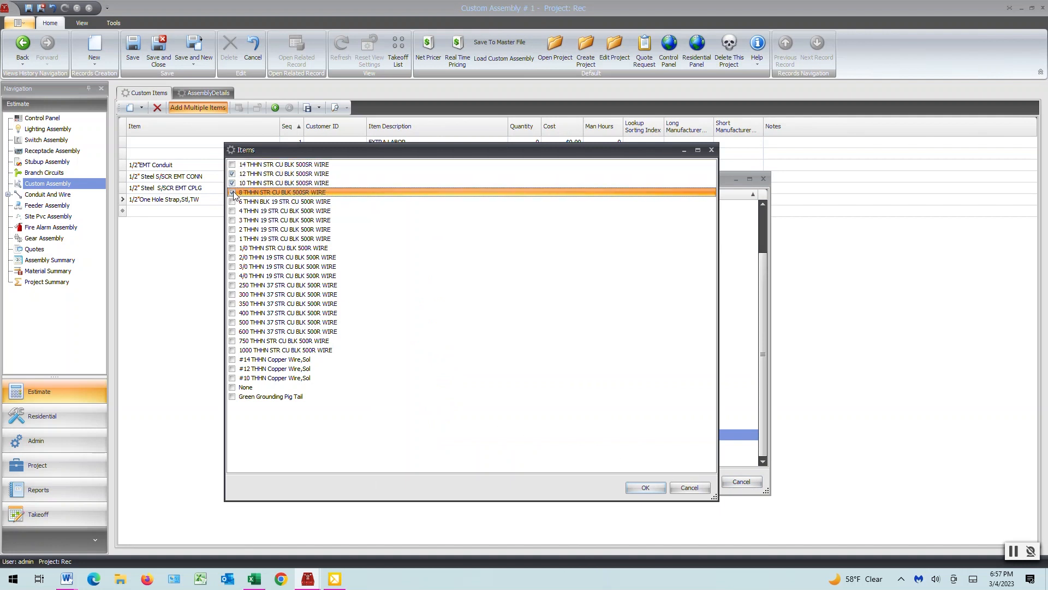
click(644, 488)
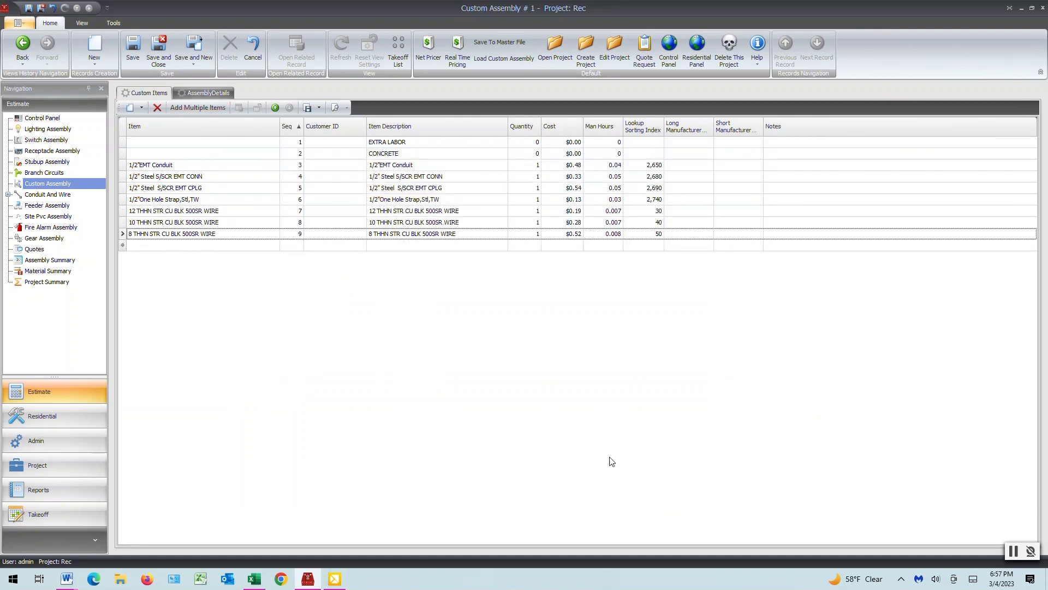
Step: Add Jack Chain, Plain, 100' and S Hook, Steel, Plain, 0.12" dia from the Hardware Caddy category and save the assembly
click(198, 107)
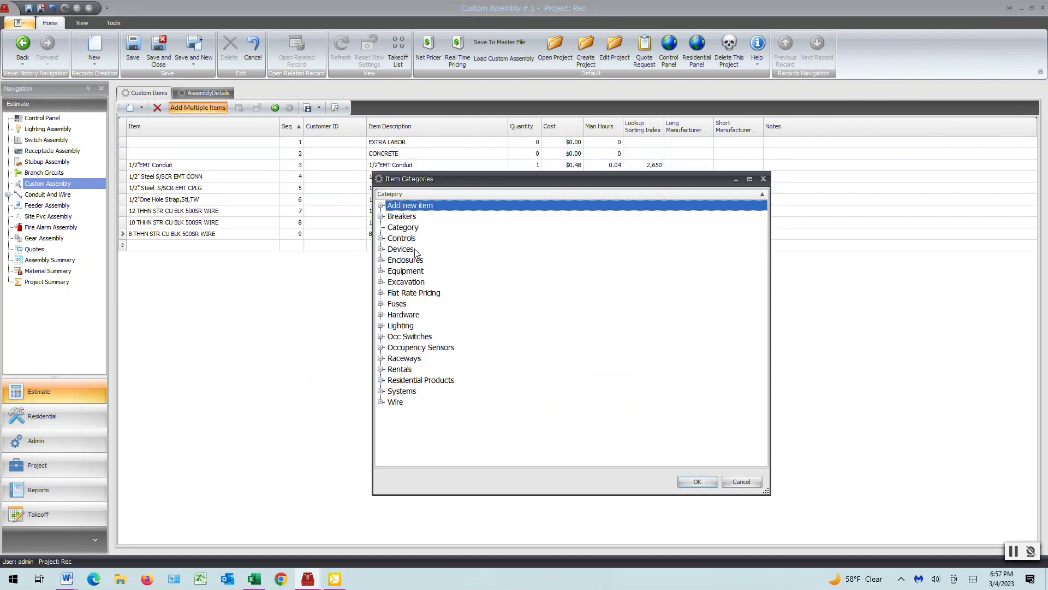
click(381, 315)
click(409, 326)
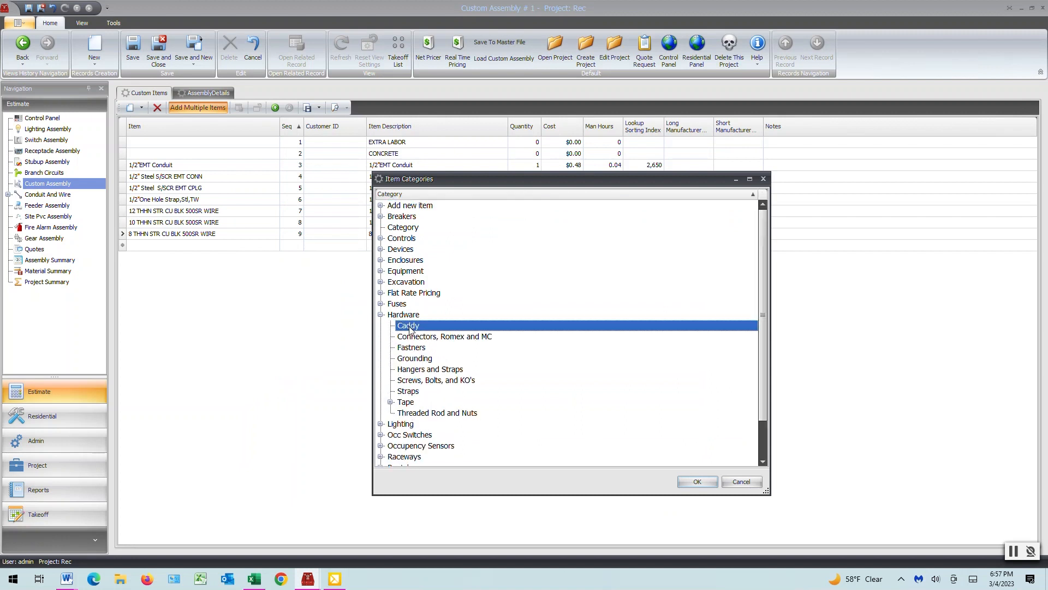
click(697, 481)
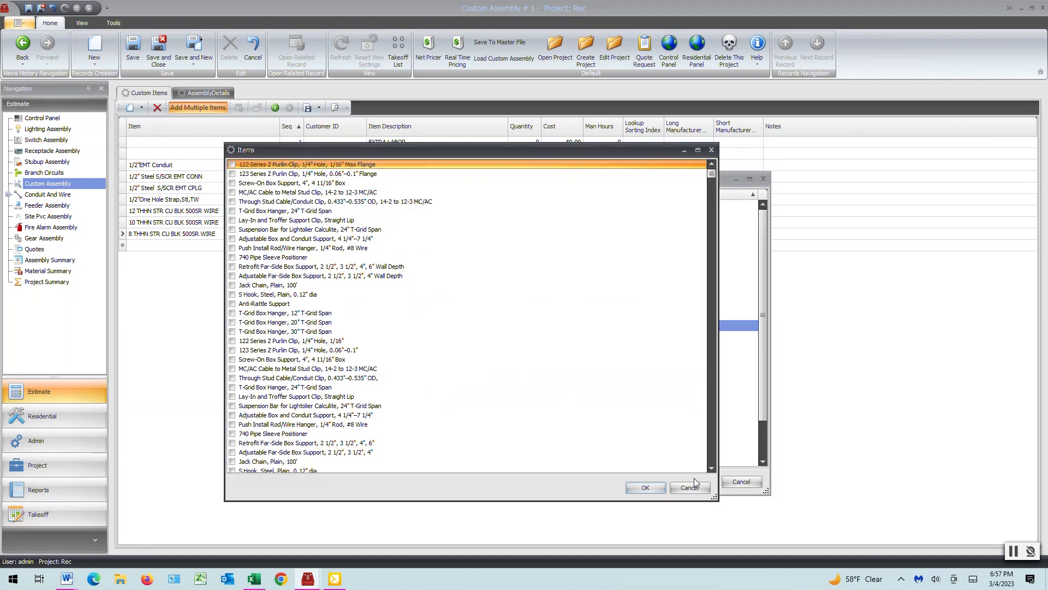
click(233, 288)
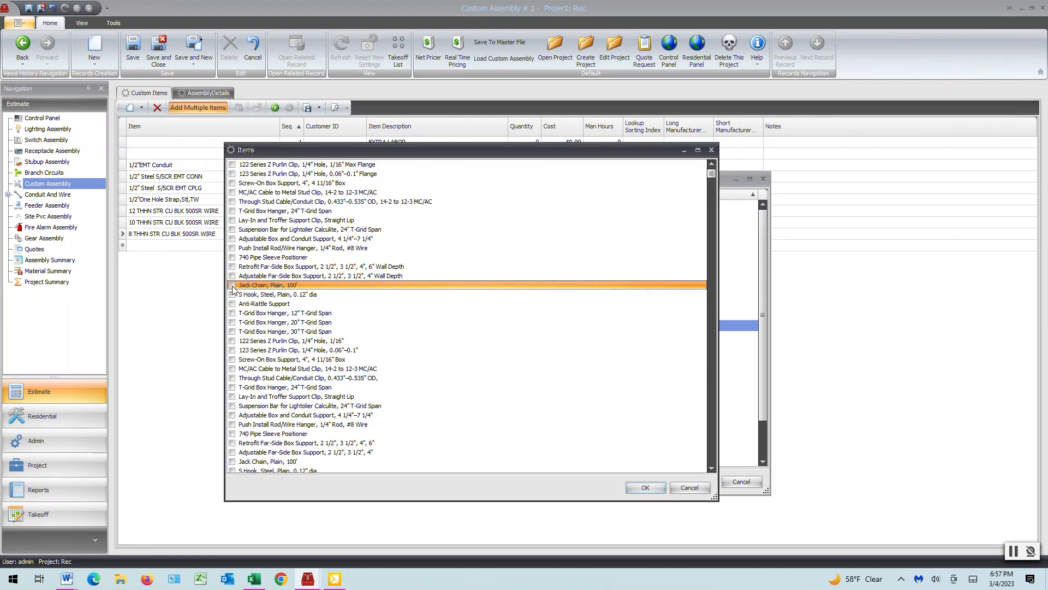
click(233, 296)
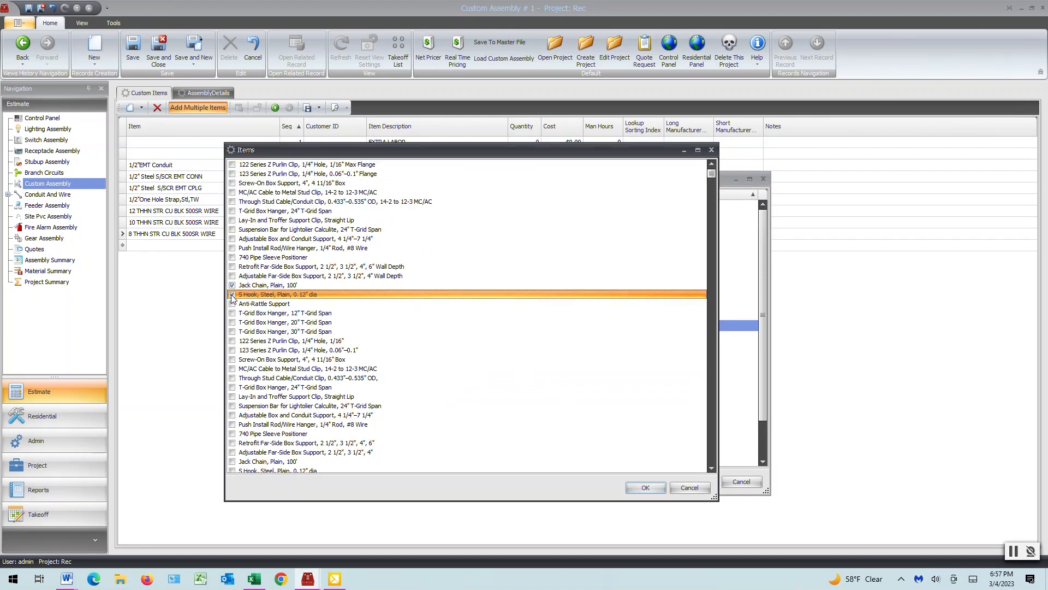
click(642, 487)
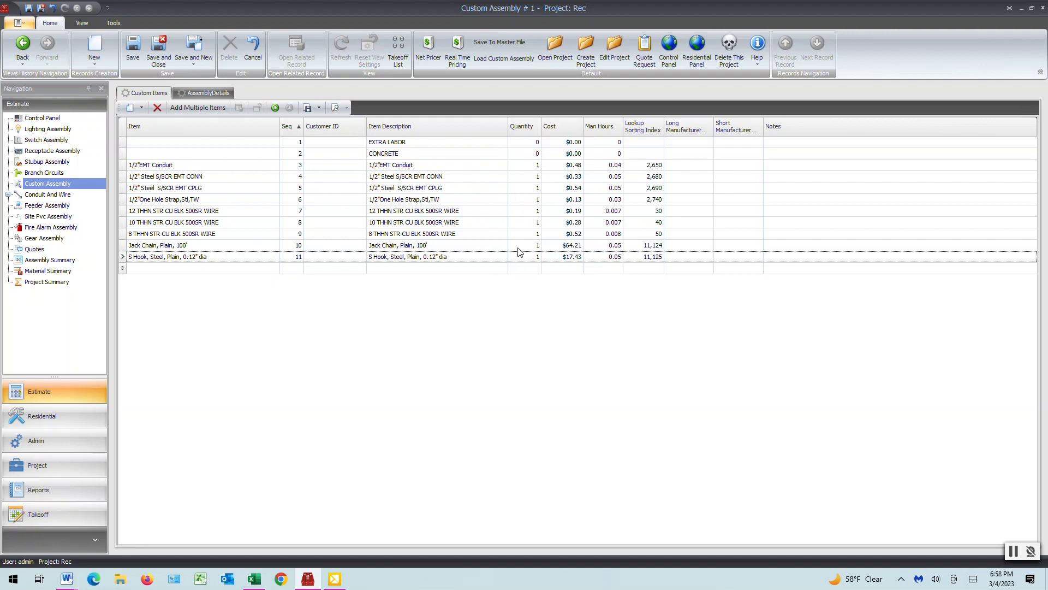
click(131, 45)
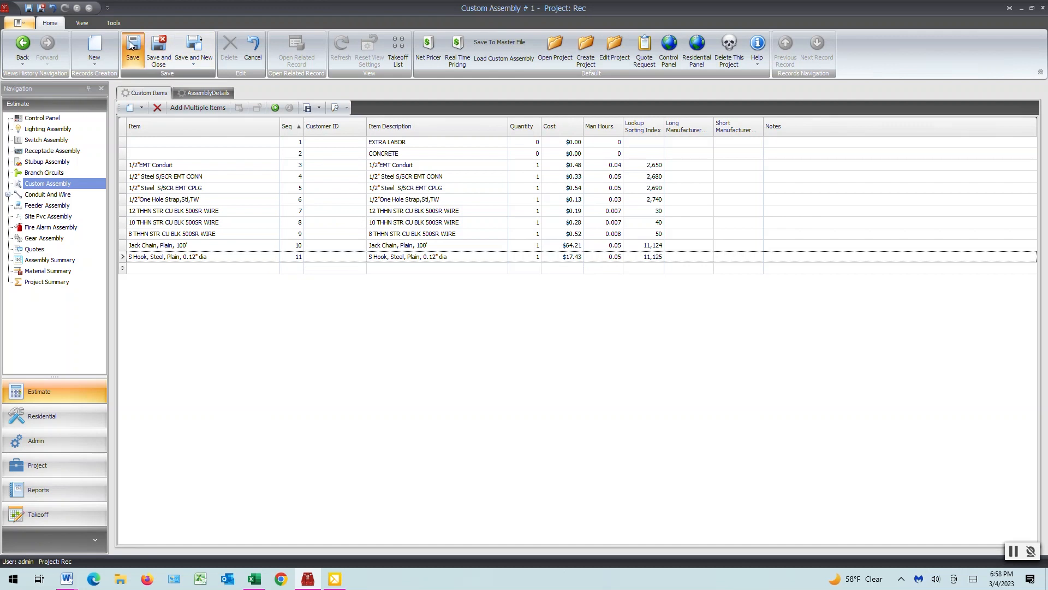
Step: Rename the assembly NEW CUSTON ASSEMBLY in its details, save it, and store it in the master file
click(204, 92)
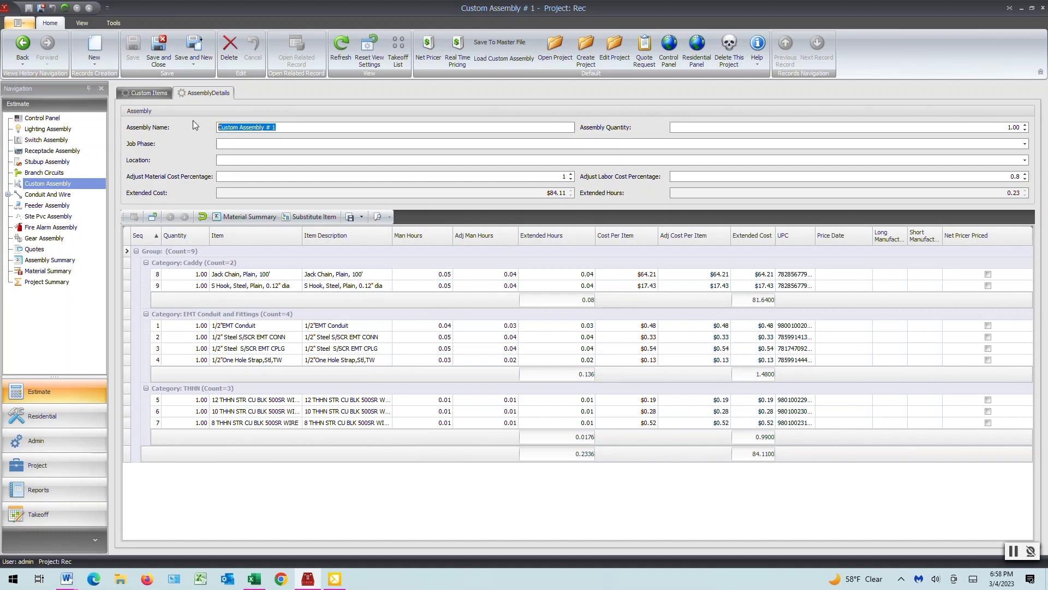
key(BackSpace)
text(NEW CUSTON ASSEMBLY)
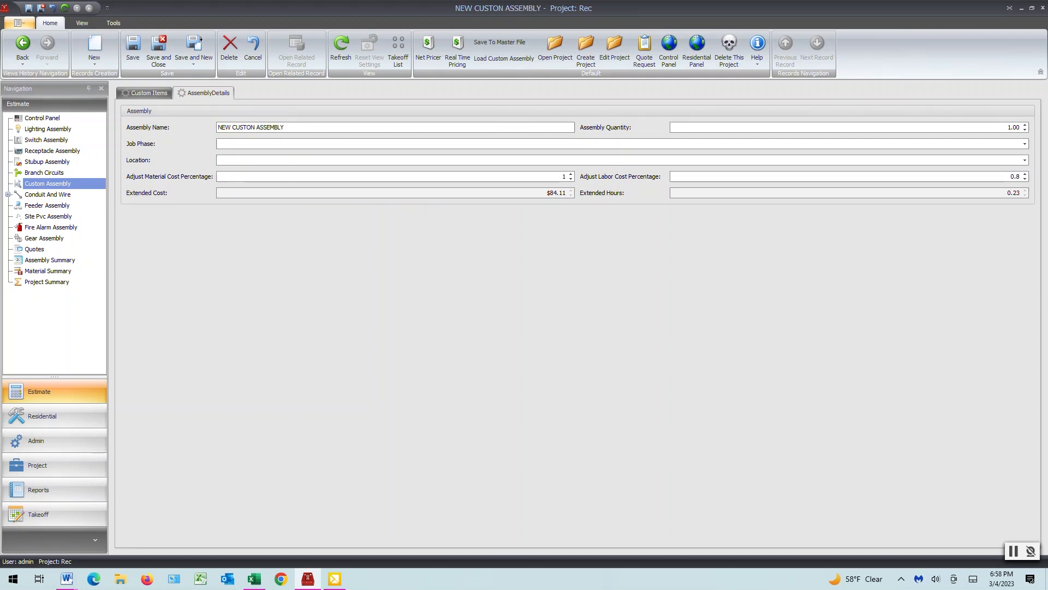
click(134, 46)
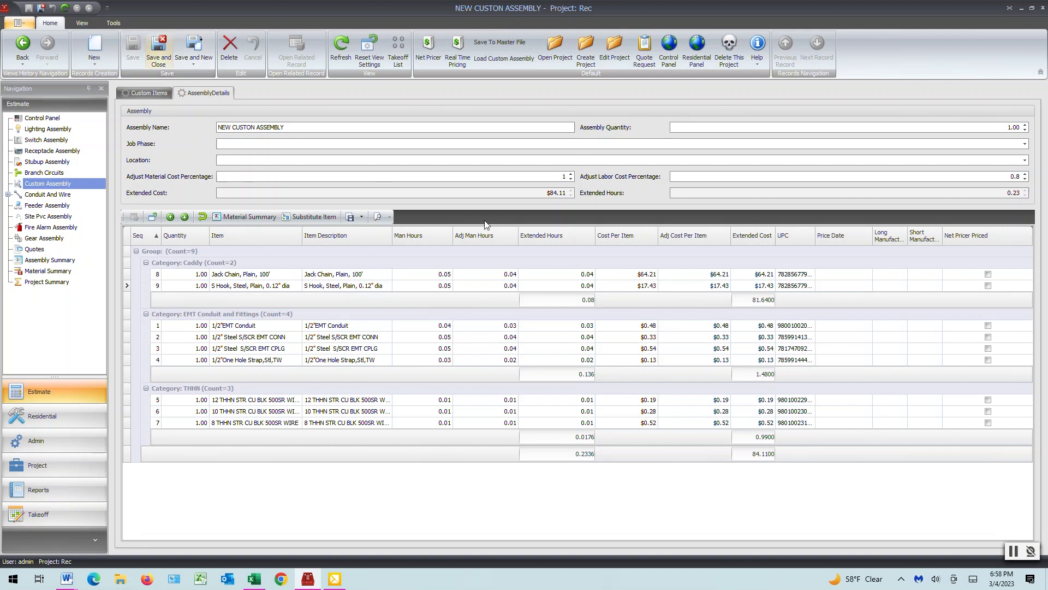
click(496, 42)
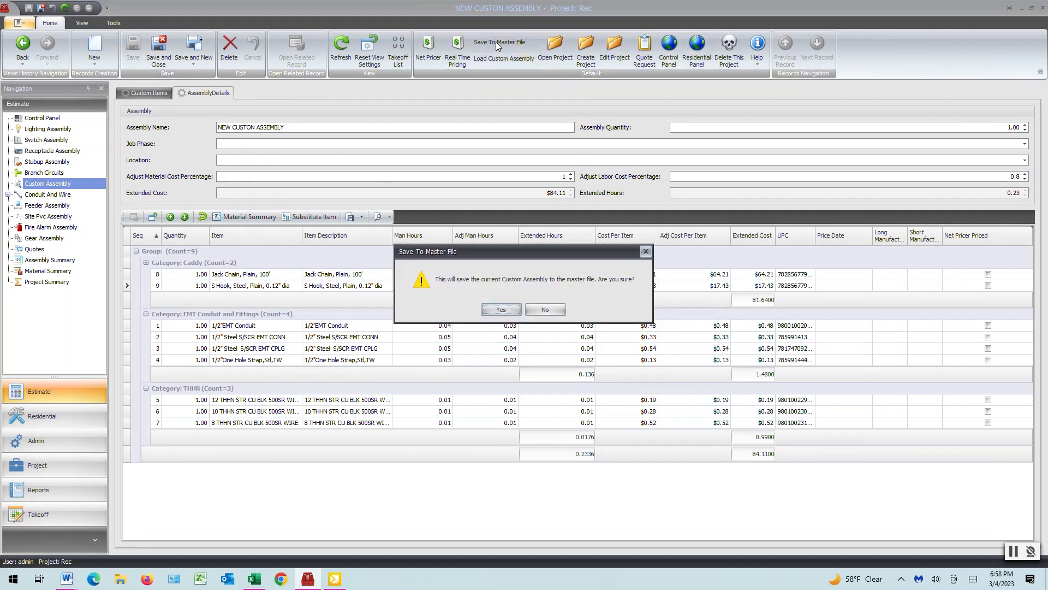
click(500, 309)
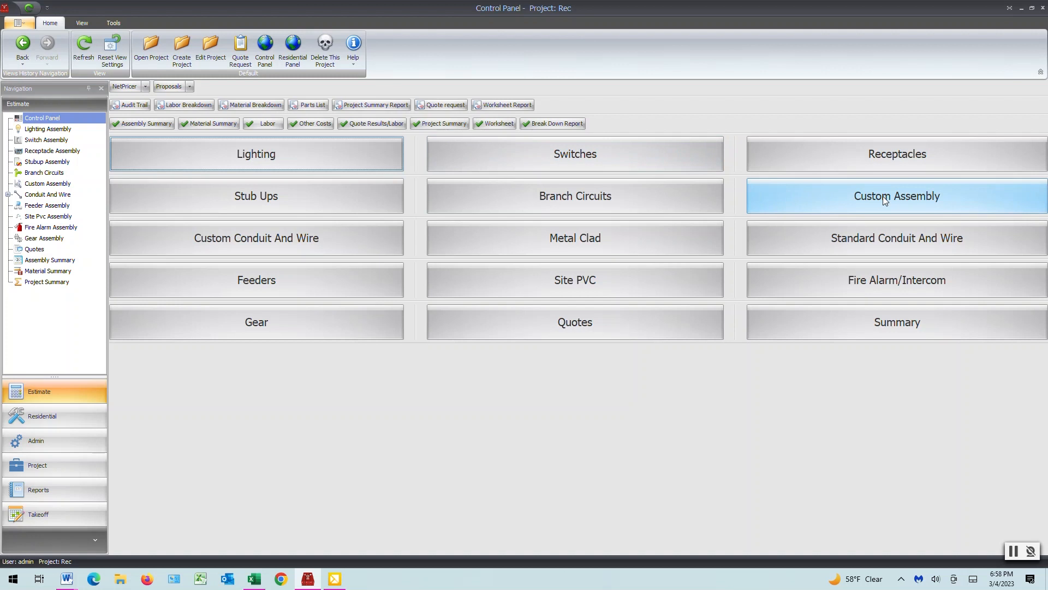
Step: Create another custom assembly and load NEW CUSTON ASSEMBLY into it from the custom assembly master list
click(883, 196)
click(91, 49)
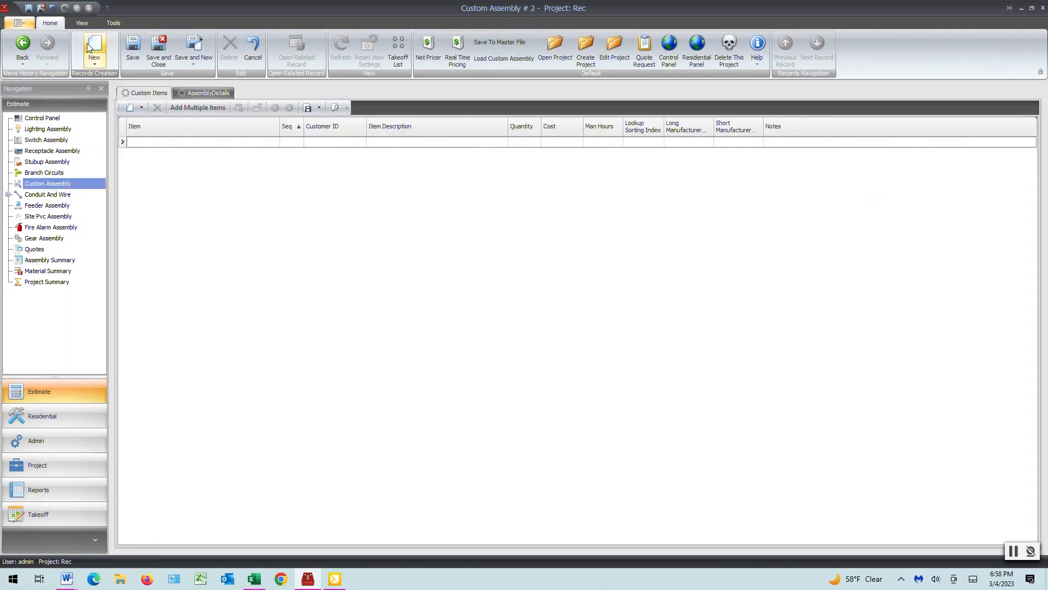
click(485, 60)
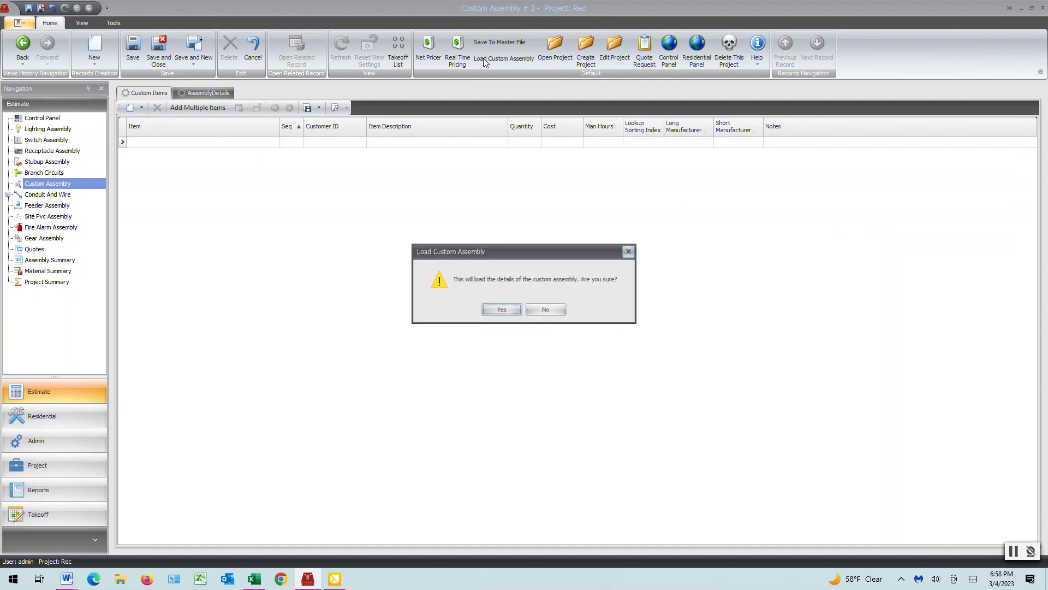
click(496, 311)
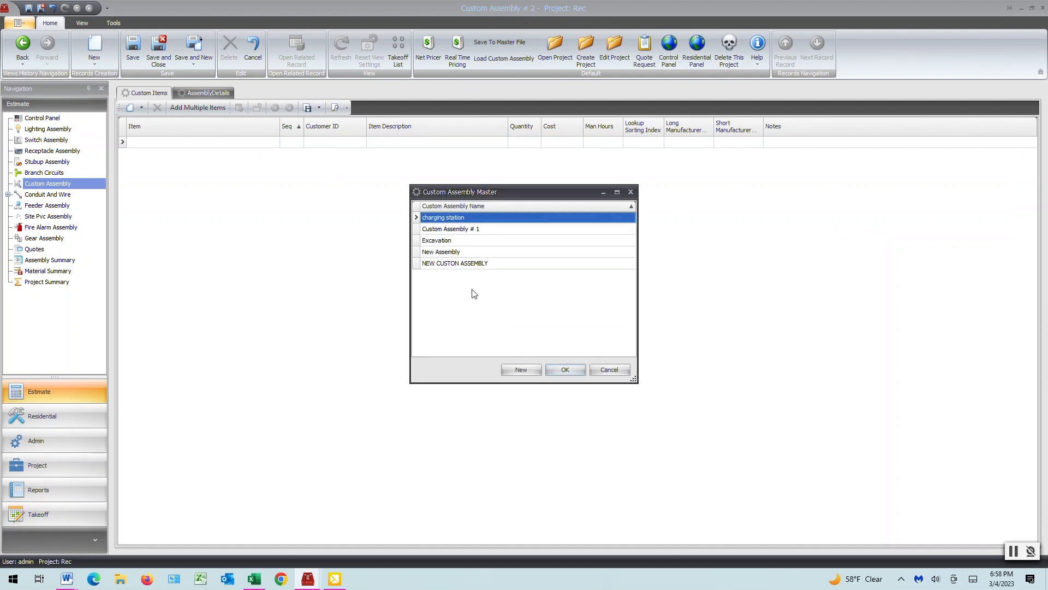
click(450, 265)
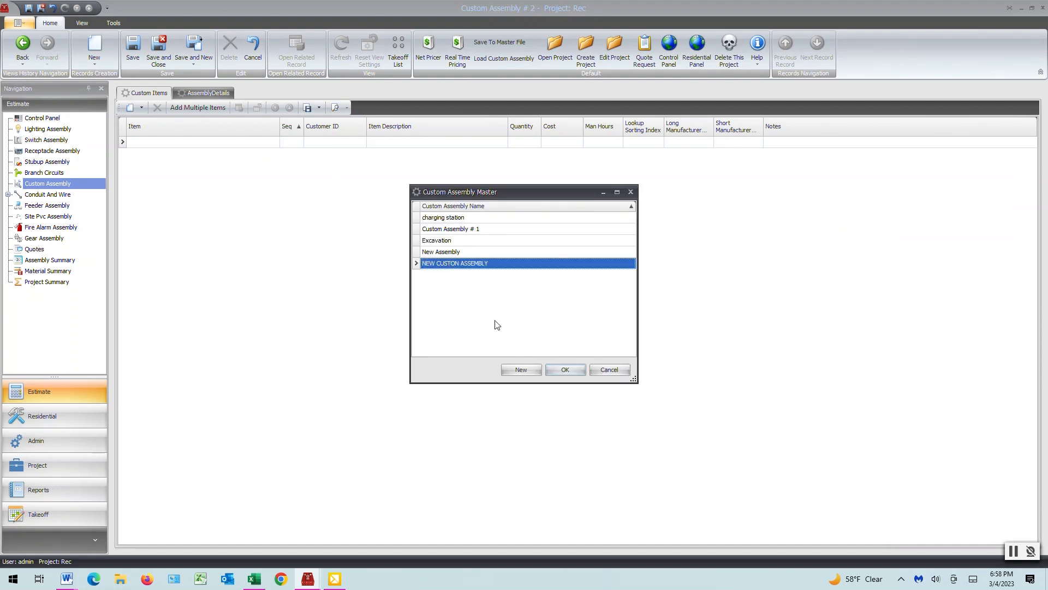
click(565, 371)
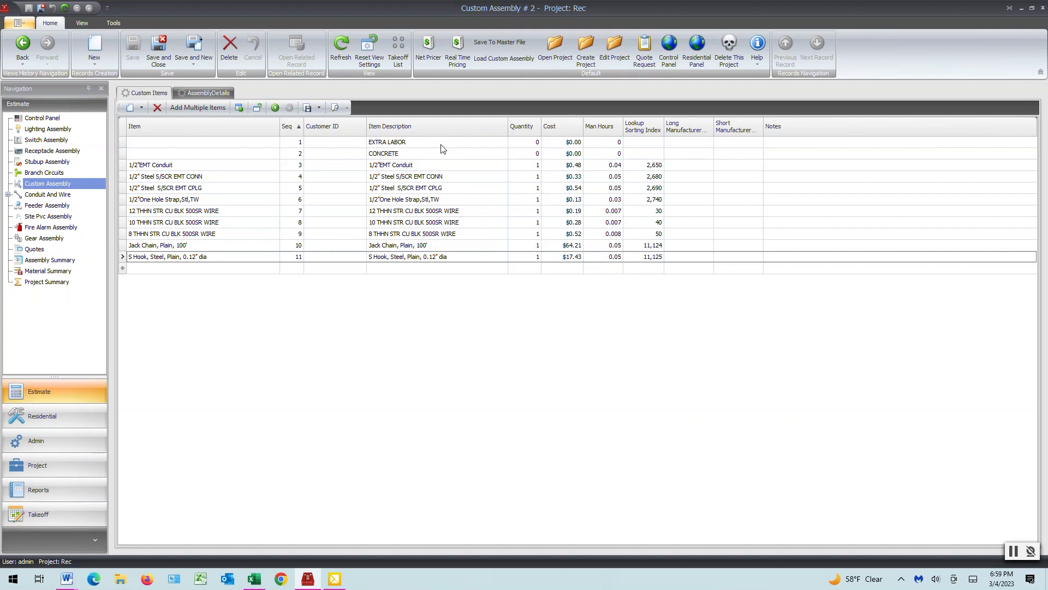
Step: View the assembly details of Custom Assembly # 2, save and close it, and reopen it from the assembly list
click(207, 92)
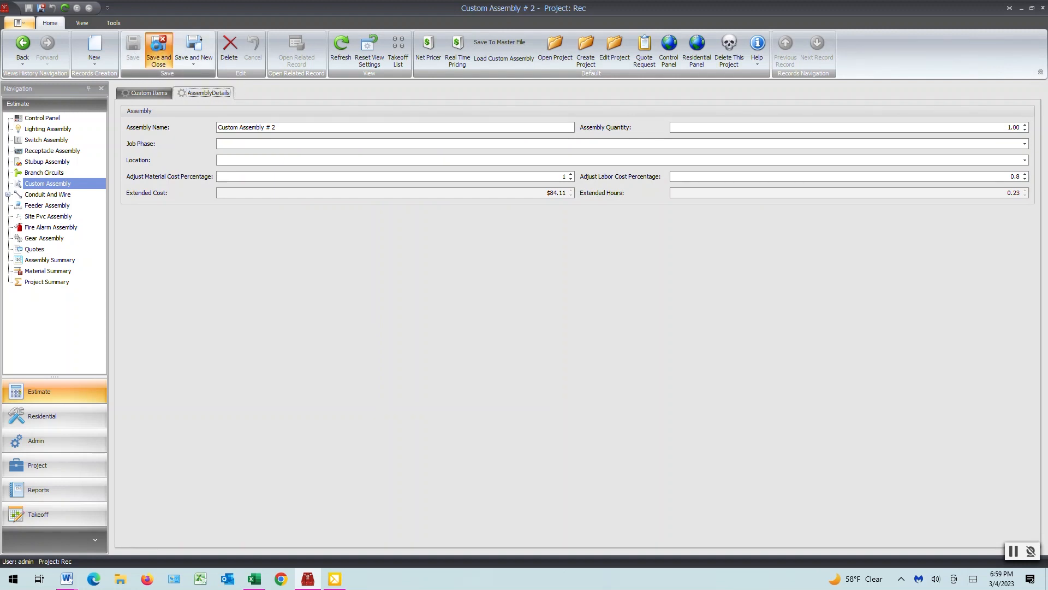
click(157, 51)
click(152, 125)
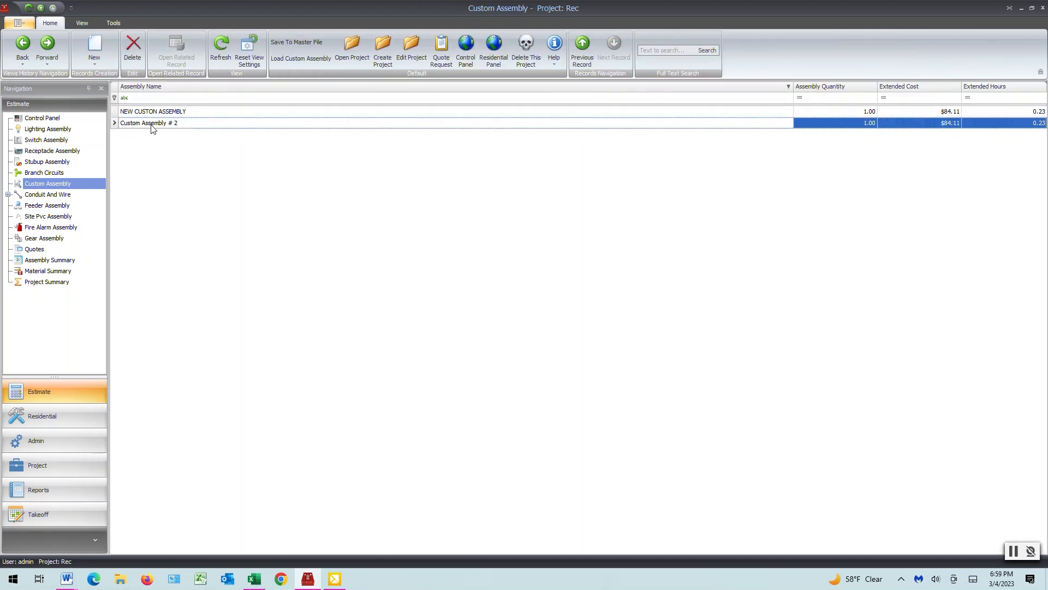
double_click(152, 125)
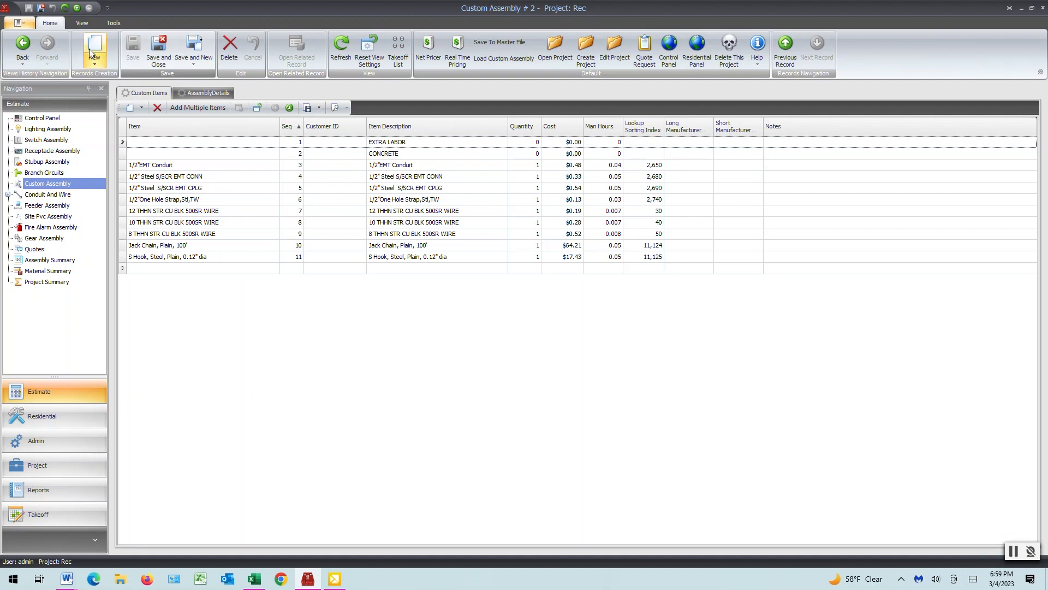
Step: Open NEW CUSTON ASSEMBLY from the custom assembly list, set its assembly quantity to 10 in the details, and save it
click(48, 184)
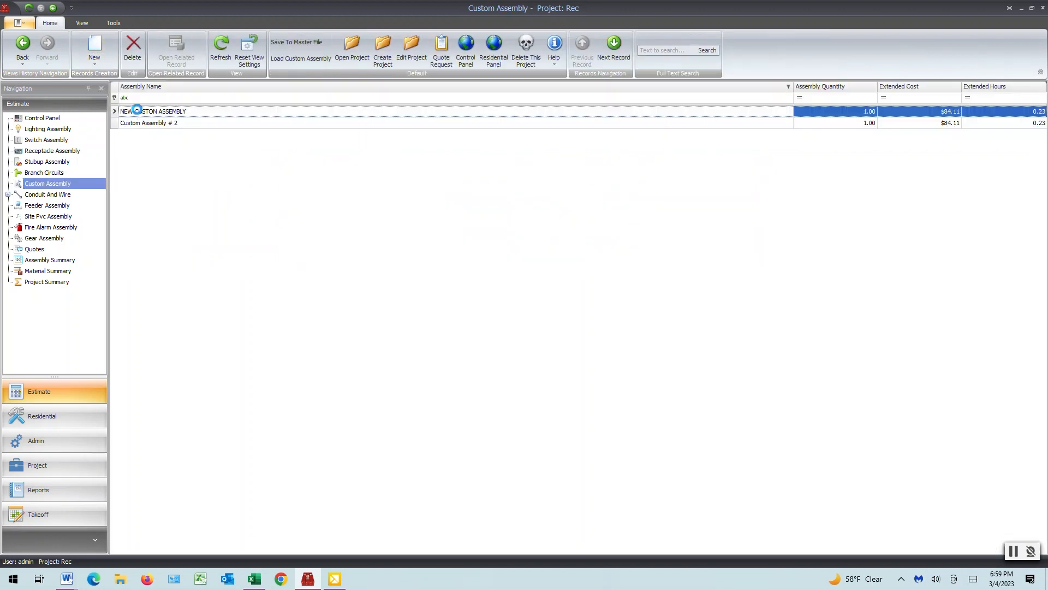
double_click(138, 111)
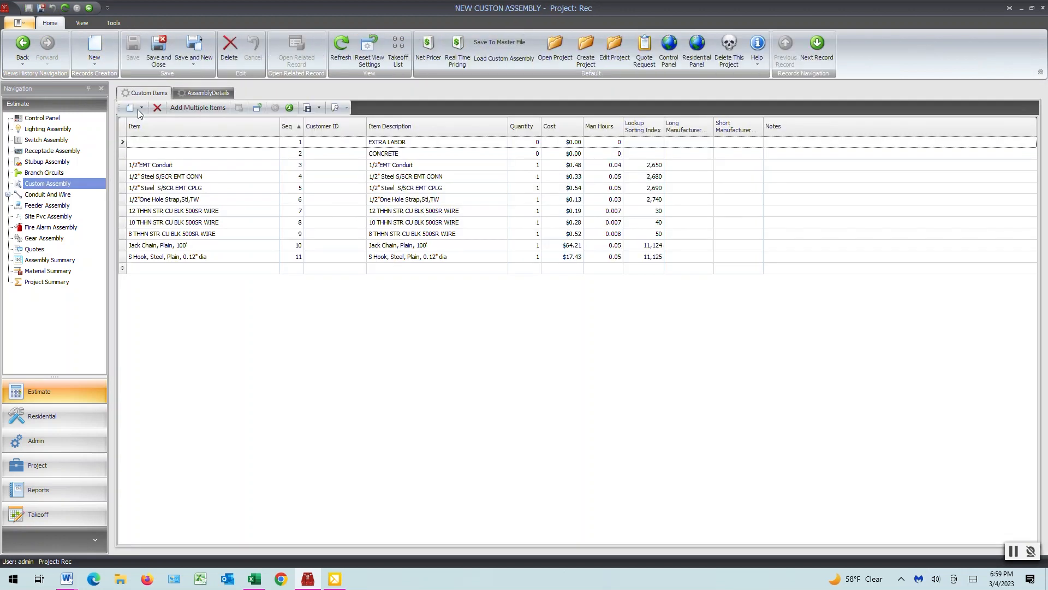
click(214, 93)
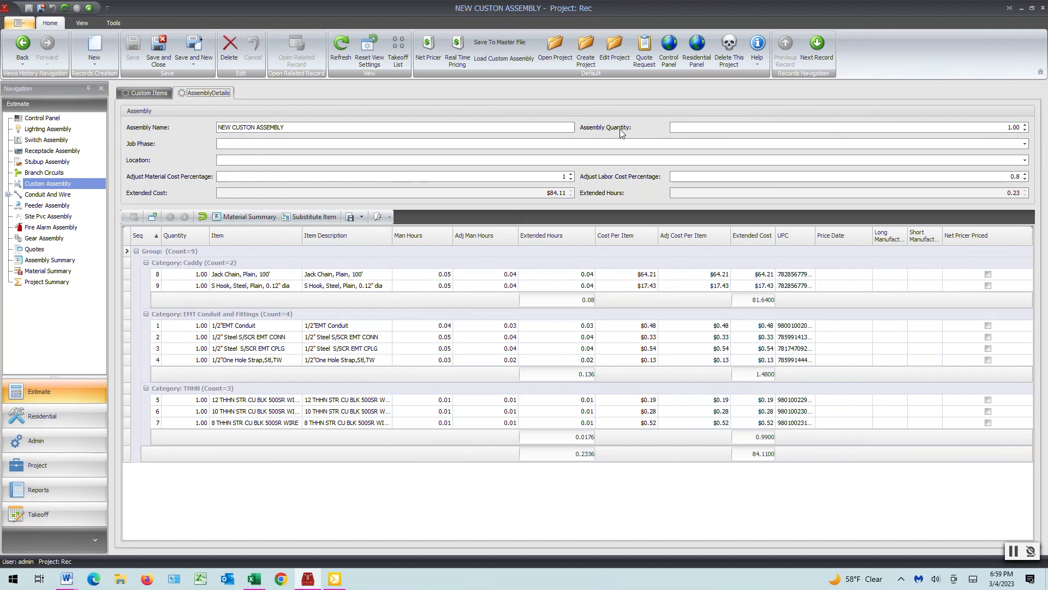
double_click(1012, 127)
text(10)
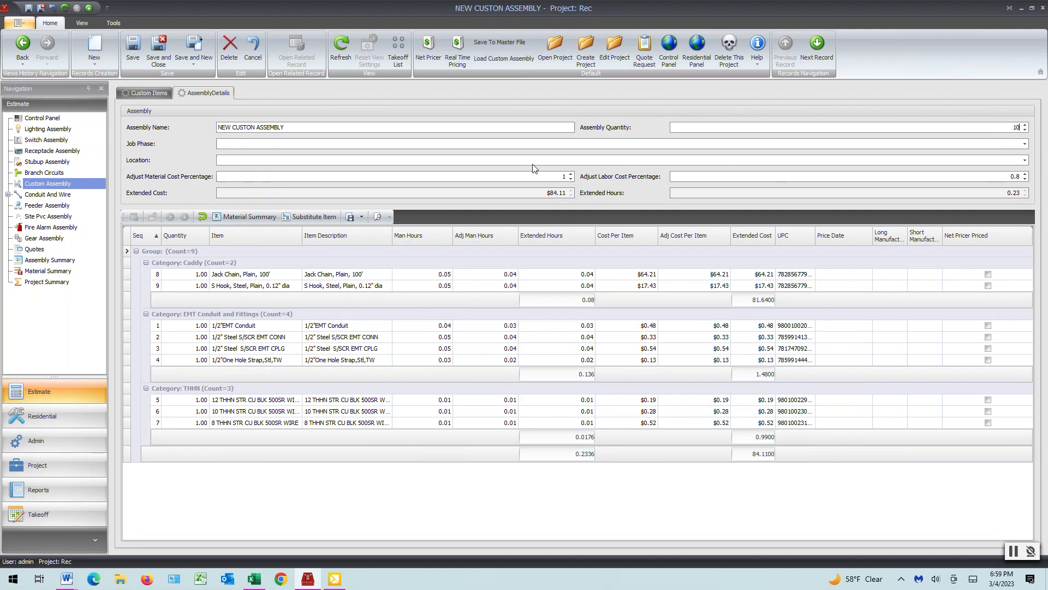
click(132, 45)
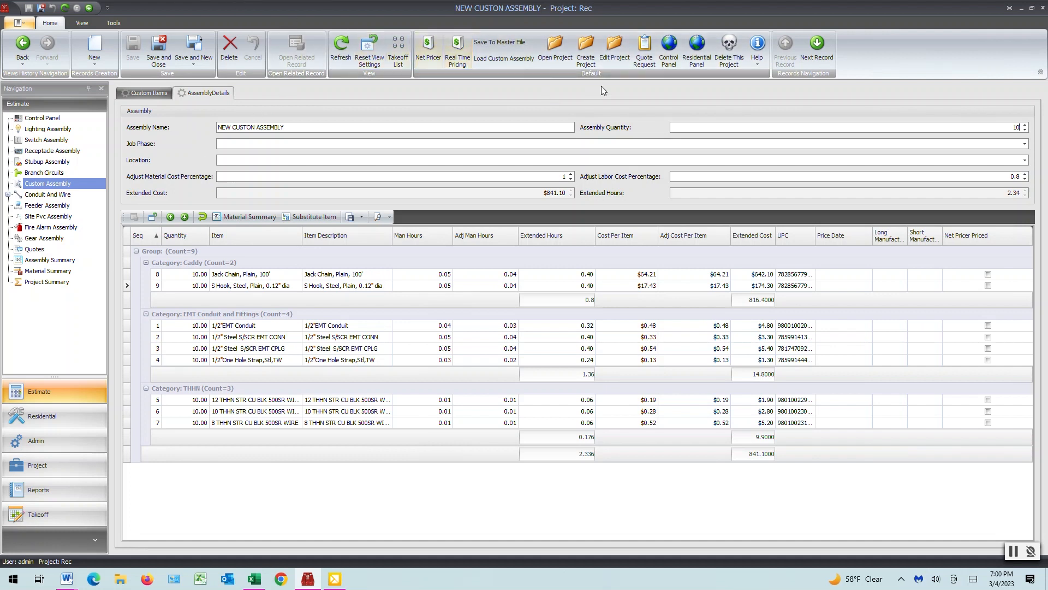
Step: Go to the project's control panel and view the database backup options, closing them without making a backup
click(672, 44)
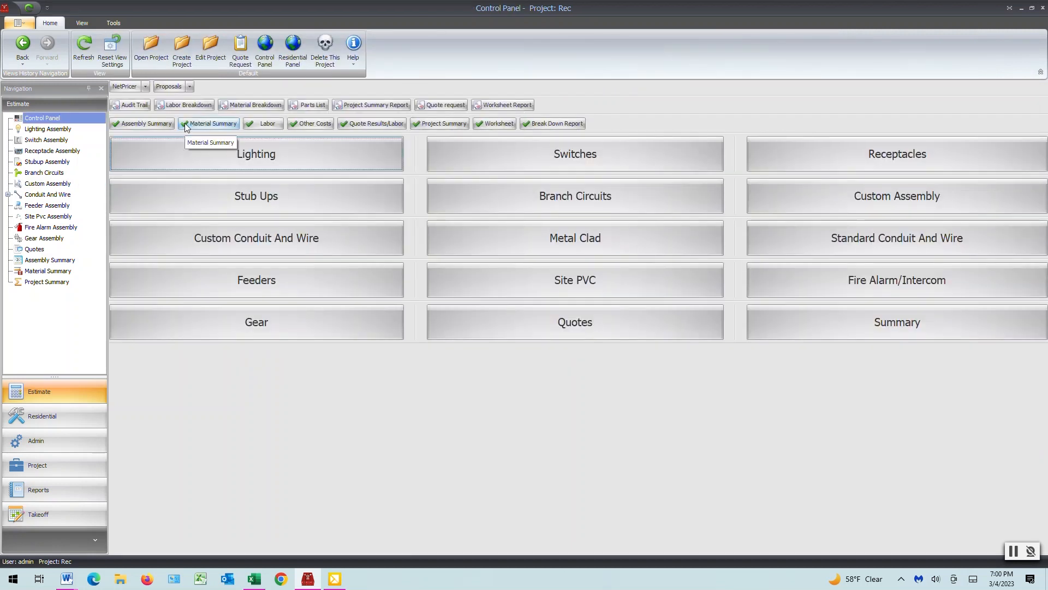
click(112, 24)
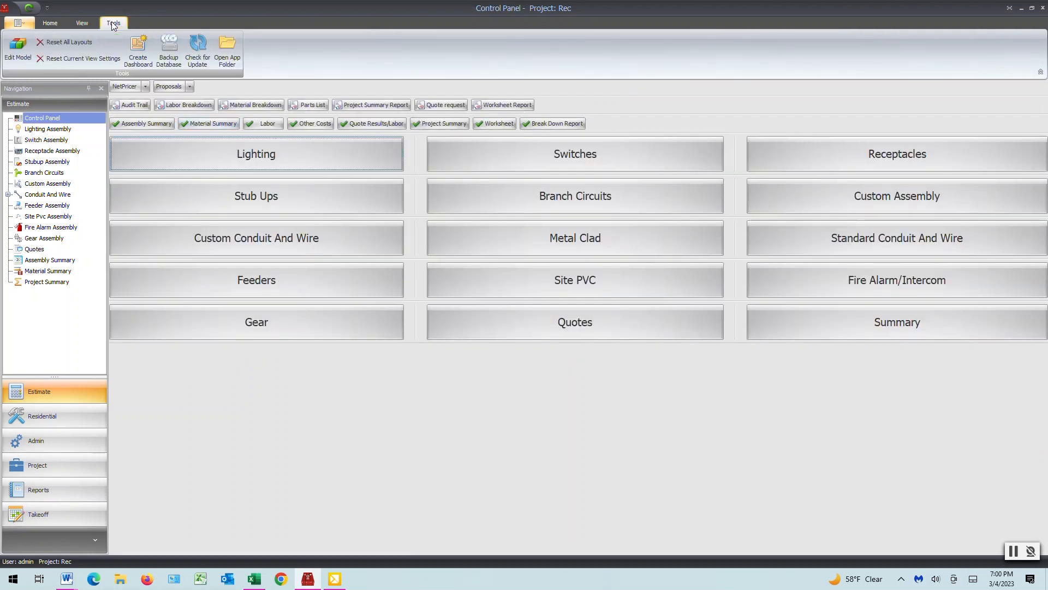
click(169, 50)
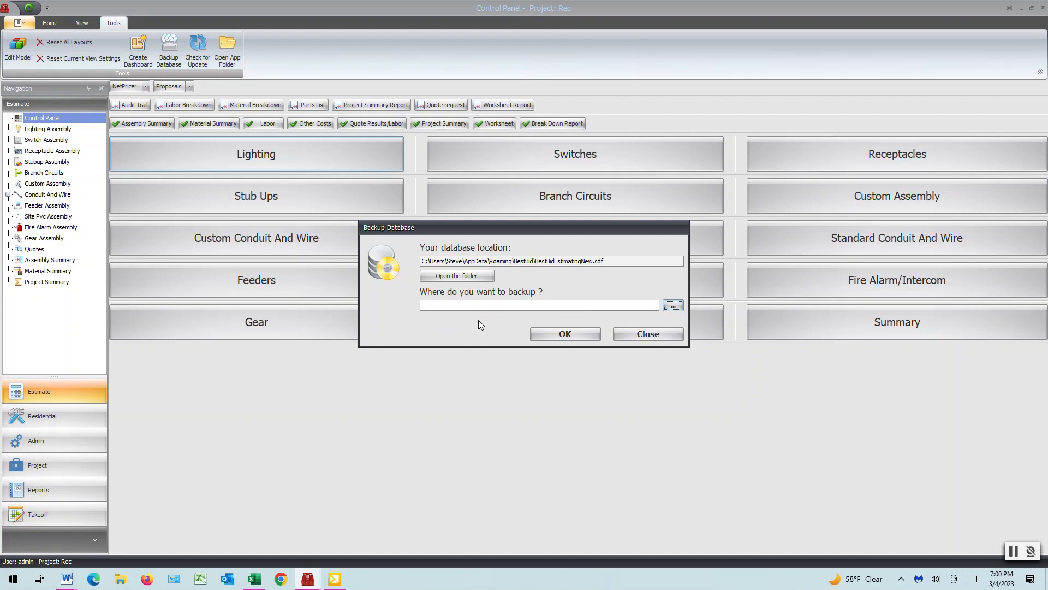
click(637, 334)
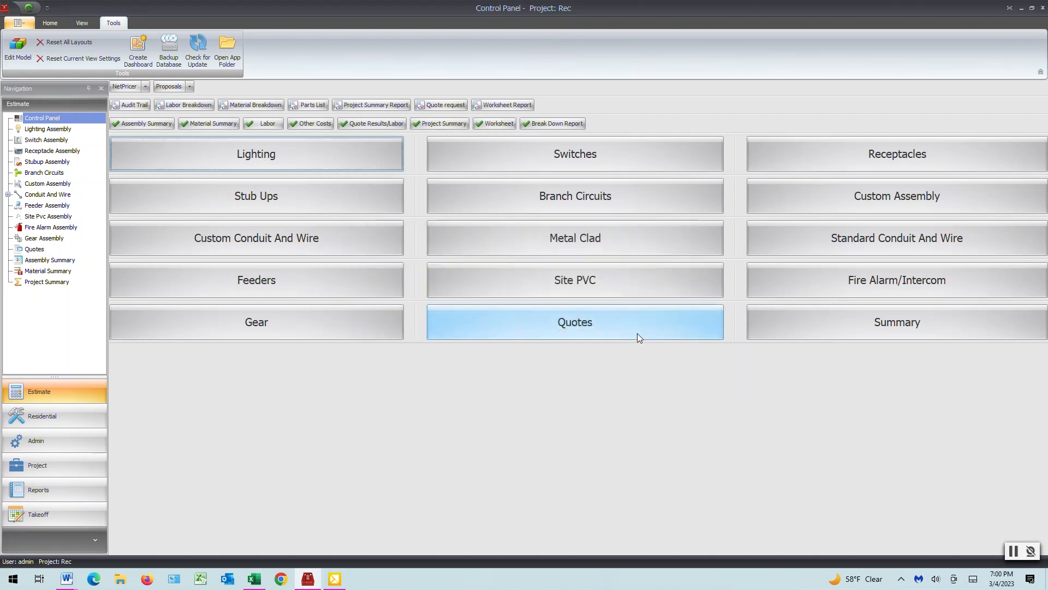